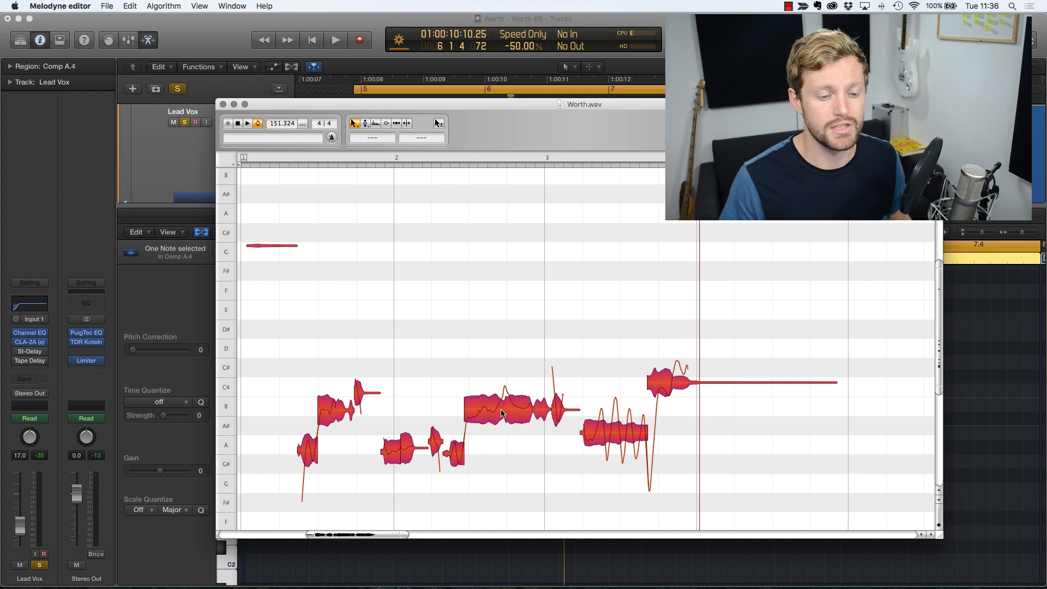
# Step: Try shifting the Worth.wav notes upward, undo the shift, and select only the long B 3 note between bars 2 and 3
pyautogui.moveTo(506, 414); pyautogui.dragTo(511, 375)
pyautogui.press('super+z')
pyautogui.click(517, 338)
pyautogui.click(505, 416)
pyautogui.moveTo(505, 416)
pyautogui.mouseDown()
pyautogui.moveTo(511, 337)
pyautogui.moveTo(511, 410)
pyautogui.mouseUp()
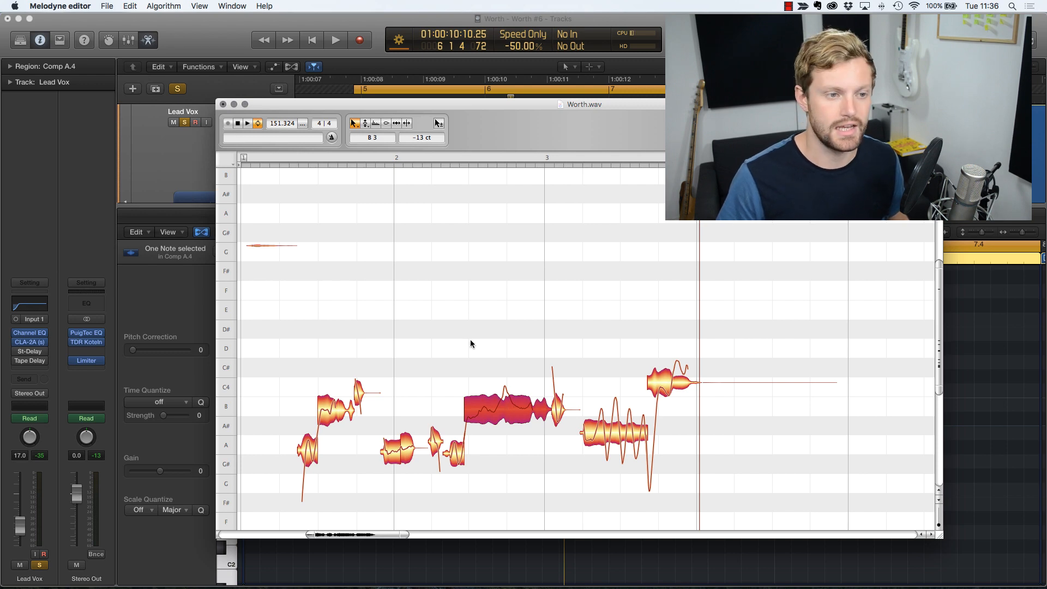
pyautogui.click(234, 105)
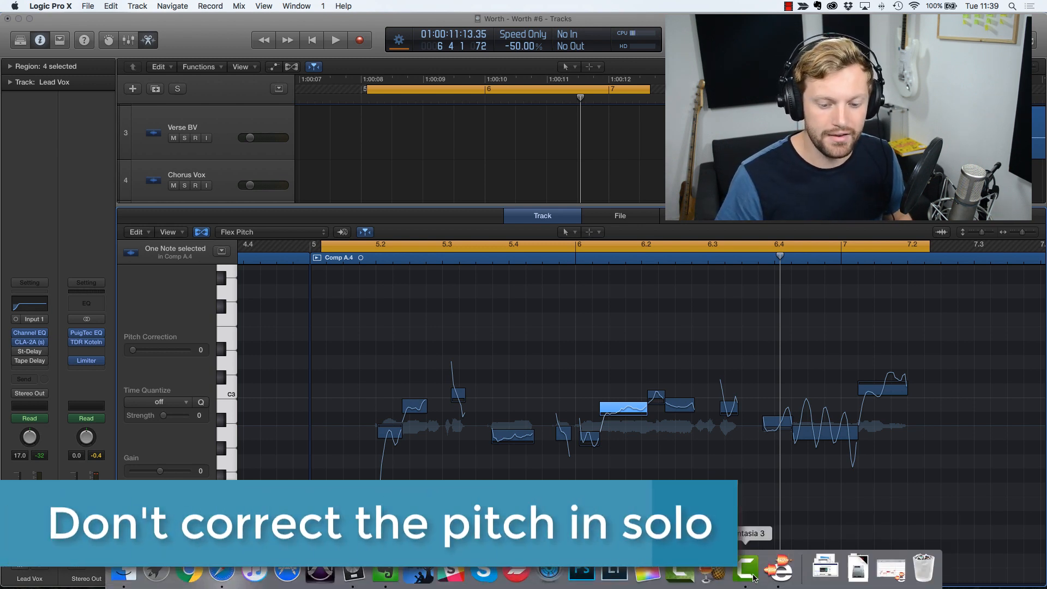
# Step: Reopen the Worth.wav window in Melodyne, reposition it, and play the isolated vocal
pyautogui.click(776, 573)
pyautogui.moveTo(458, 104); pyautogui.dragTo(435, 83)
pyautogui.click(246, 134)
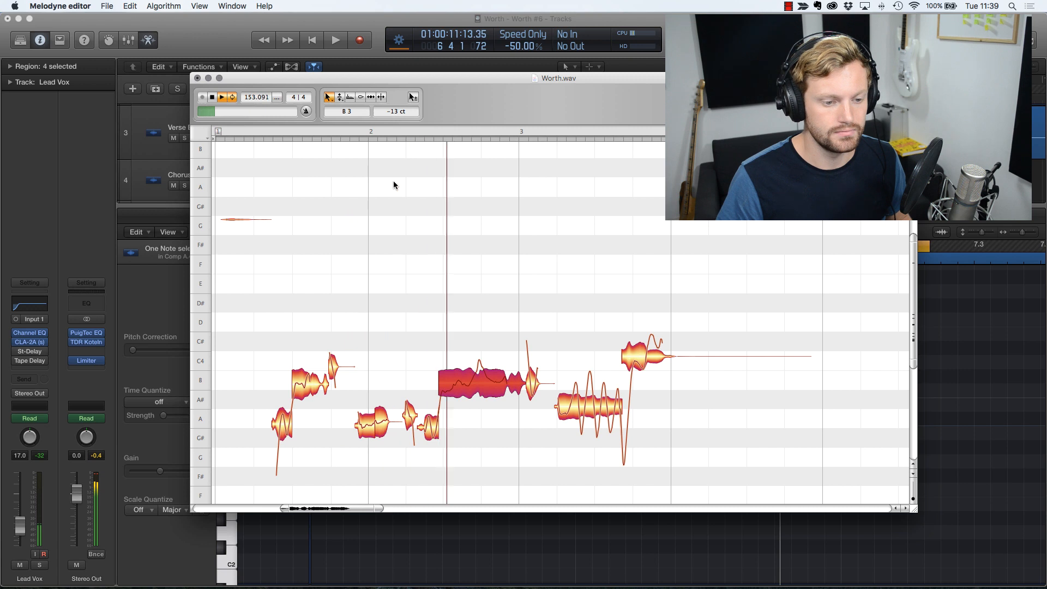
pyautogui.press('space')
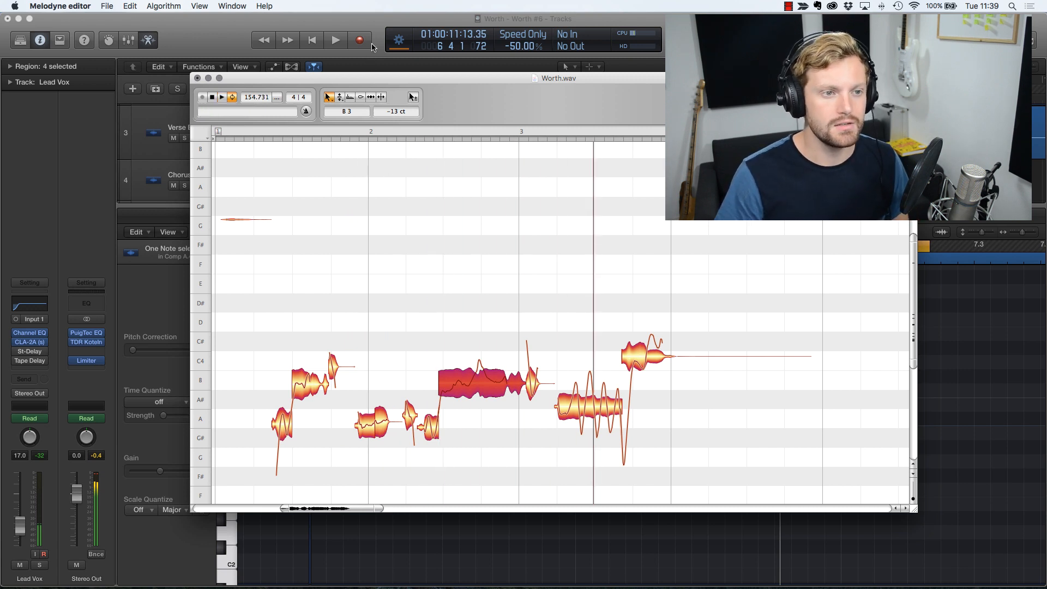
# Step: Switch to Logic Pro X, bring the Lead Vox track into view, and listen to its looped phrase with the other tracks
pyautogui.click(380, 26)
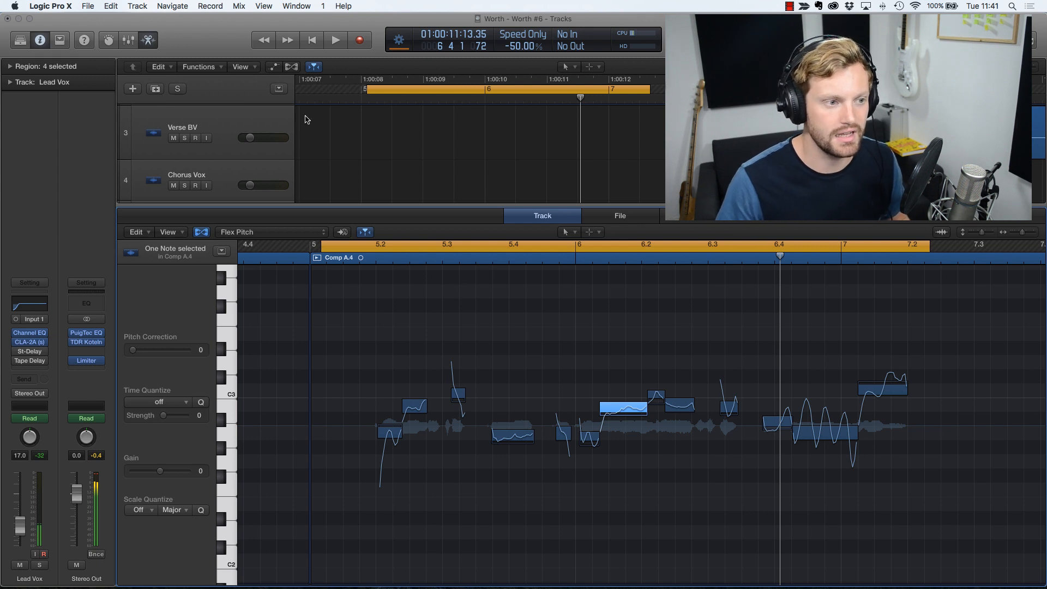
pyautogui.scroll(3, 481, 161)
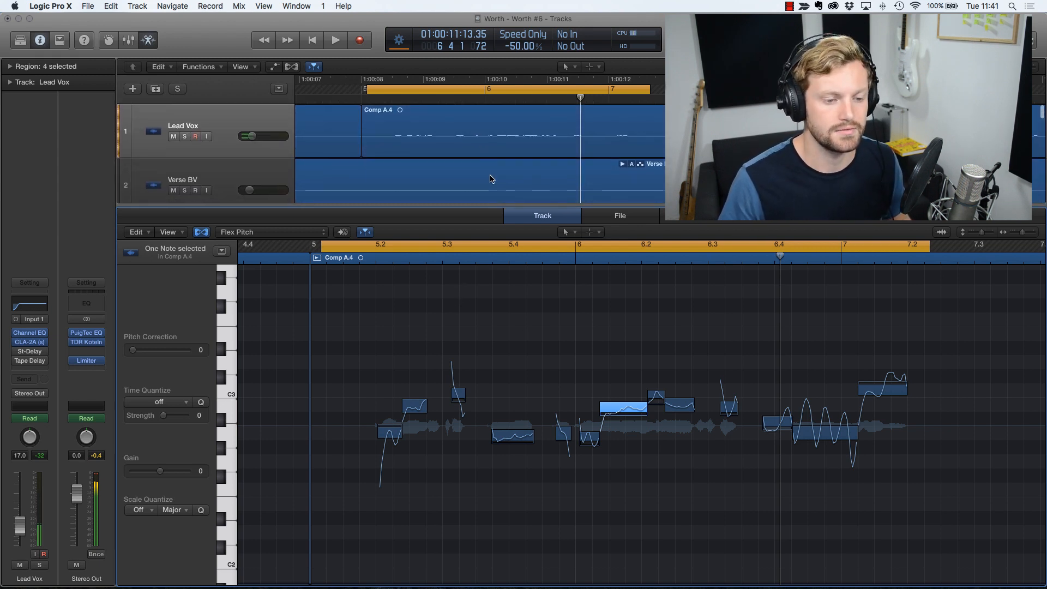
pyautogui.hotkey('shift', 'space')
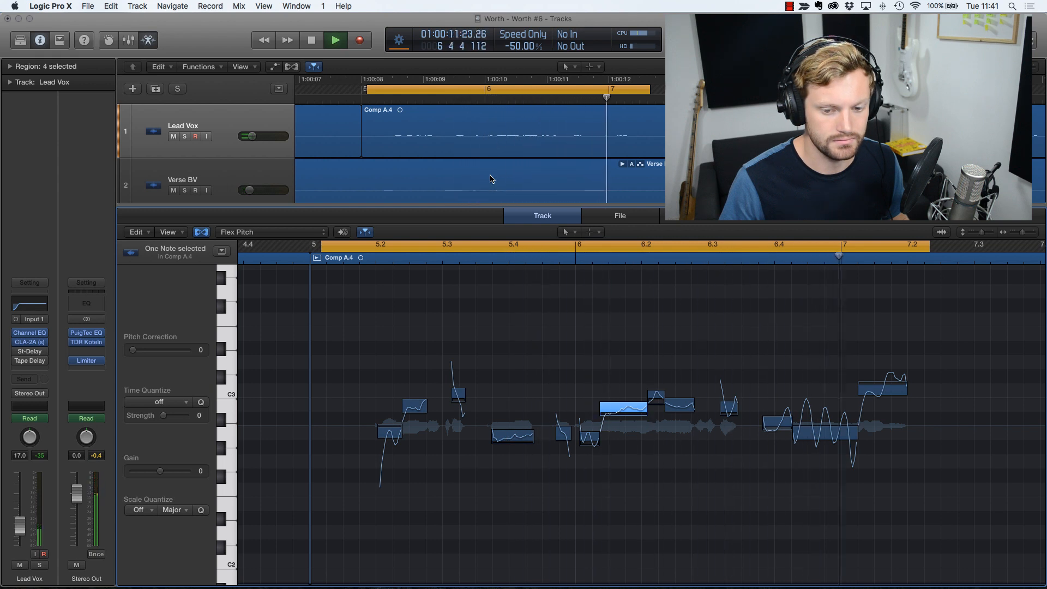
pyautogui.press('space')
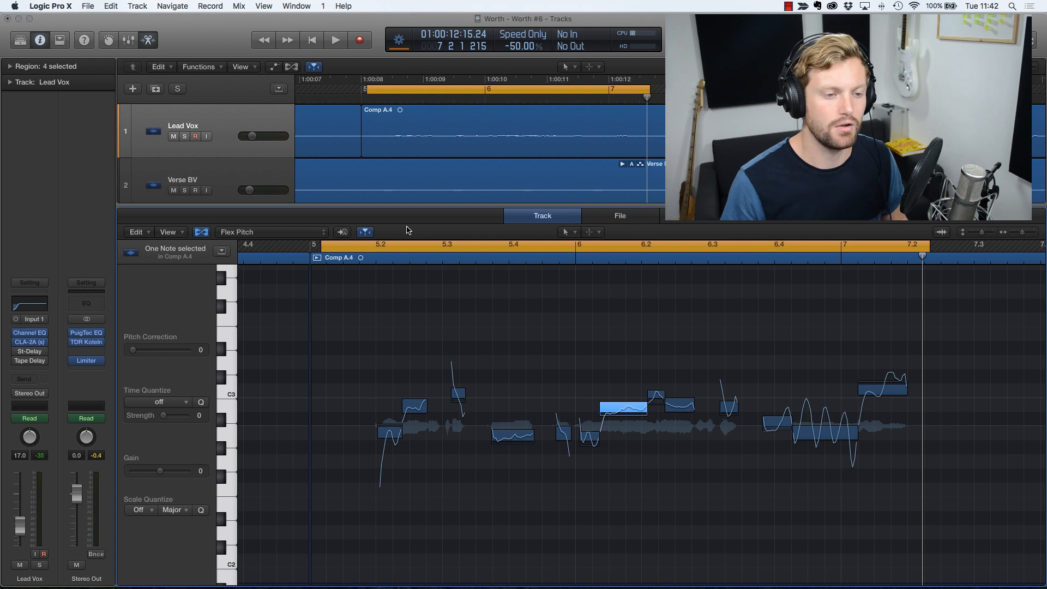
pyautogui.moveTo(522, 438)
pyautogui.moveTo(392, 430)
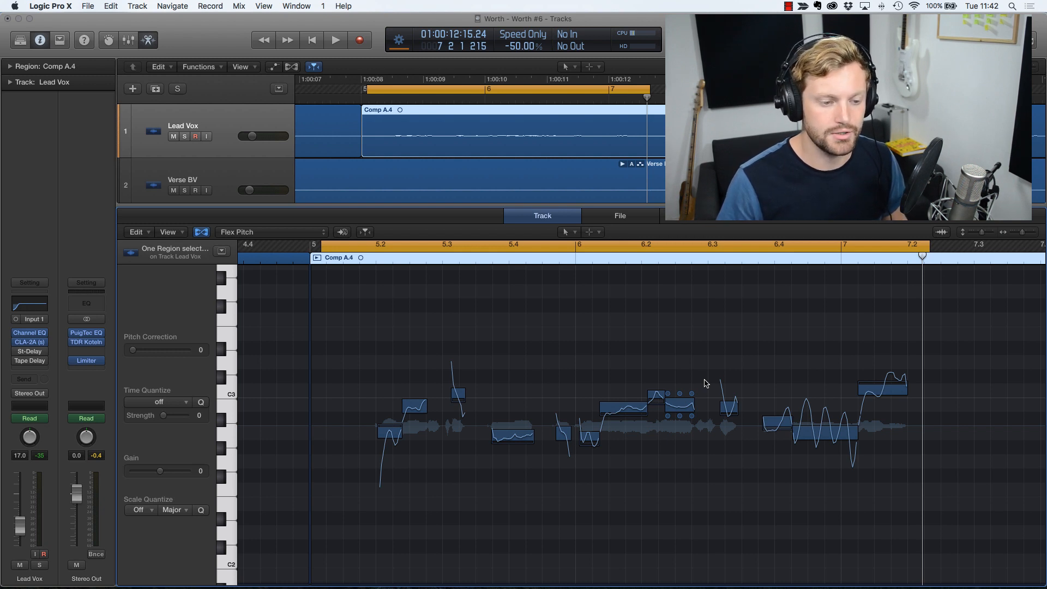
pyautogui.press('space')
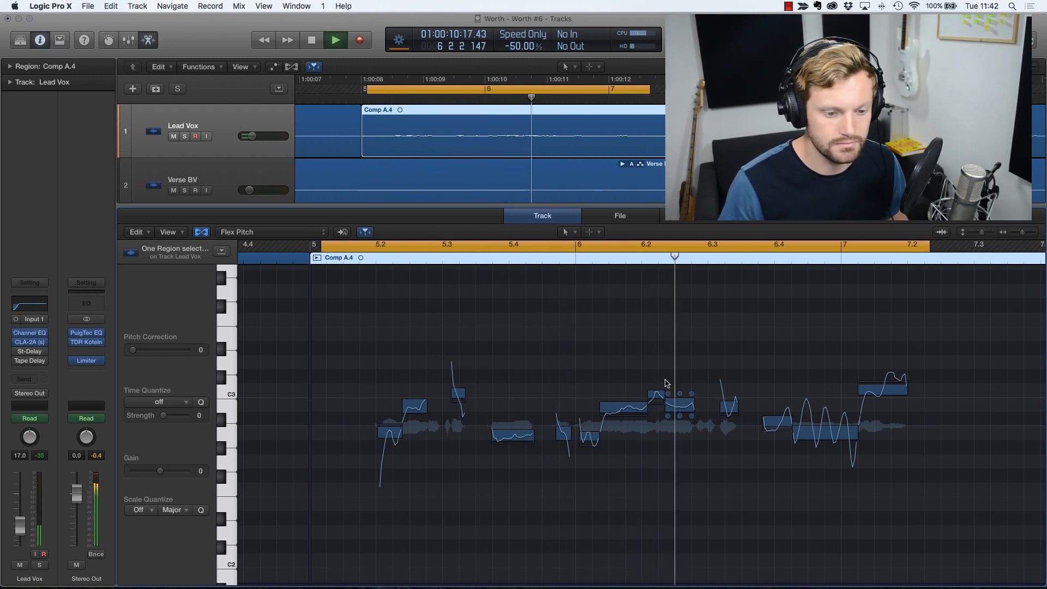
pyautogui.press('space')
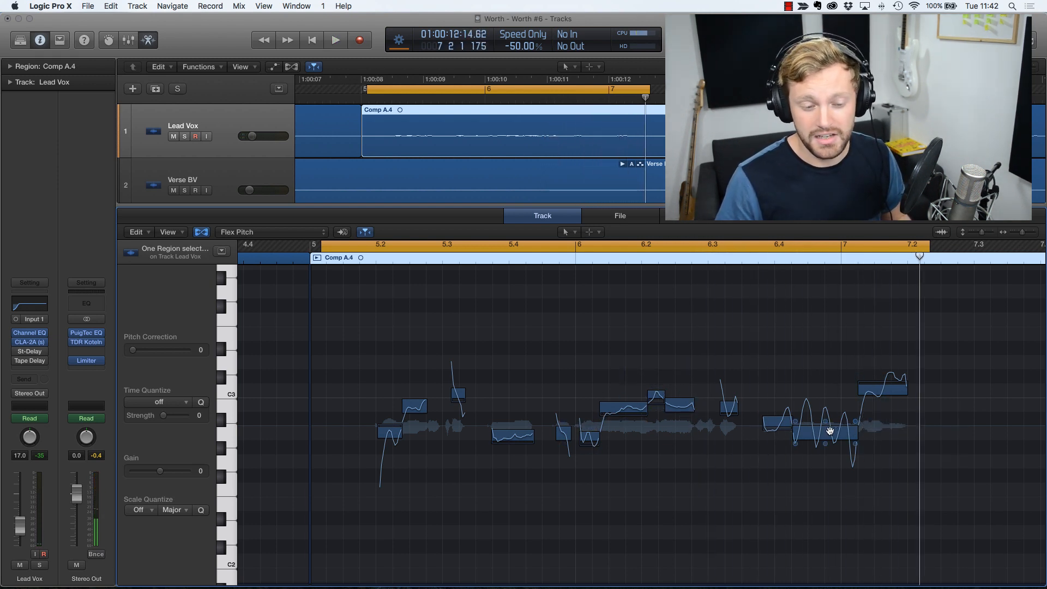
# Step: Adjust the fine pitch of the sustained note around 5.4 and play the phrase back in the mix
pyautogui.click(513, 432)
pyautogui.moveTo(513, 424); pyautogui.dragTo(513, 423)
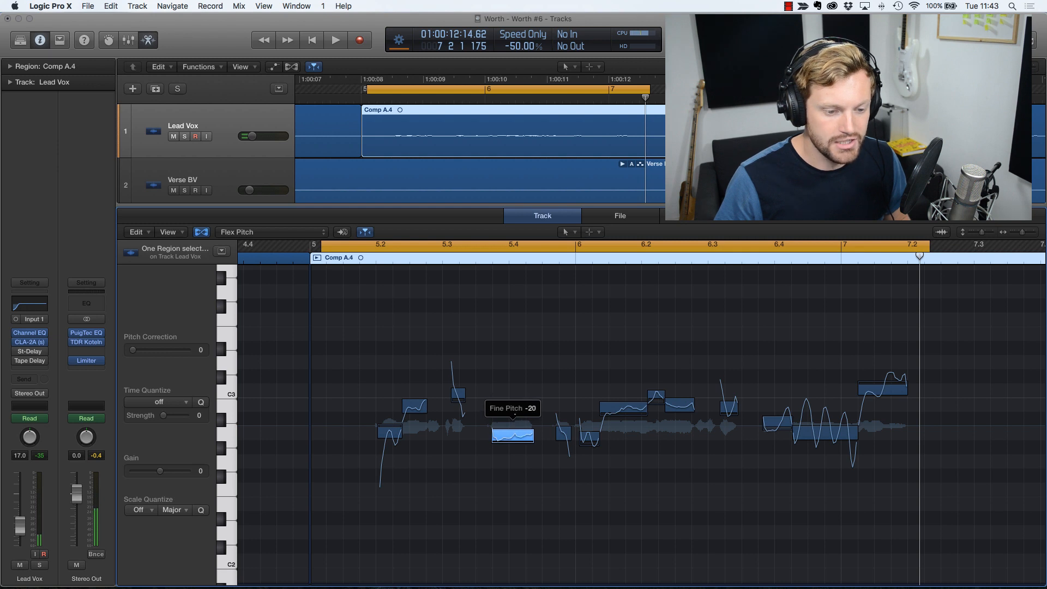
pyautogui.press('space')
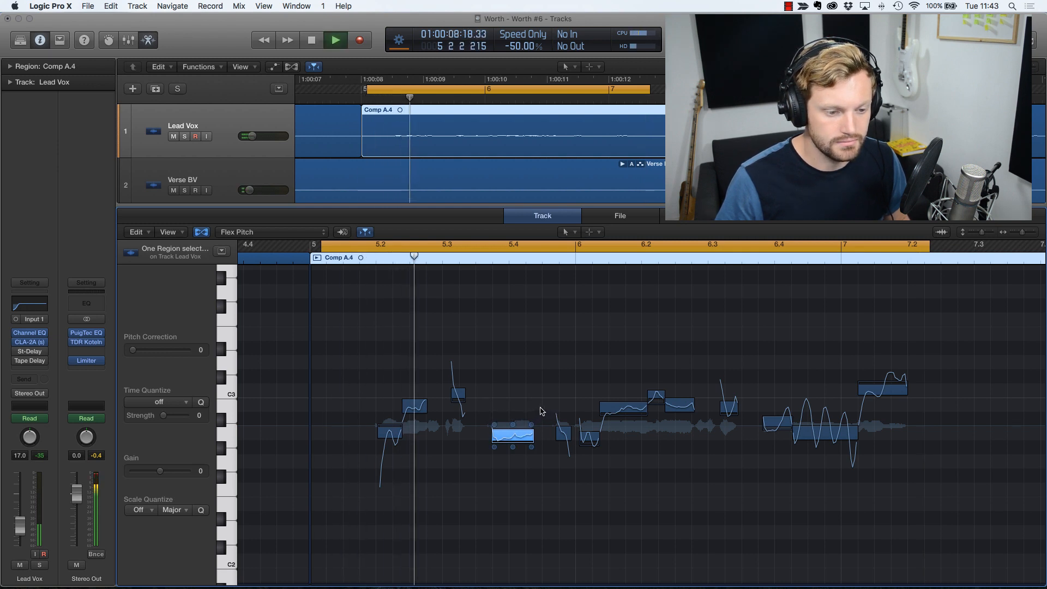
pyautogui.press('space')
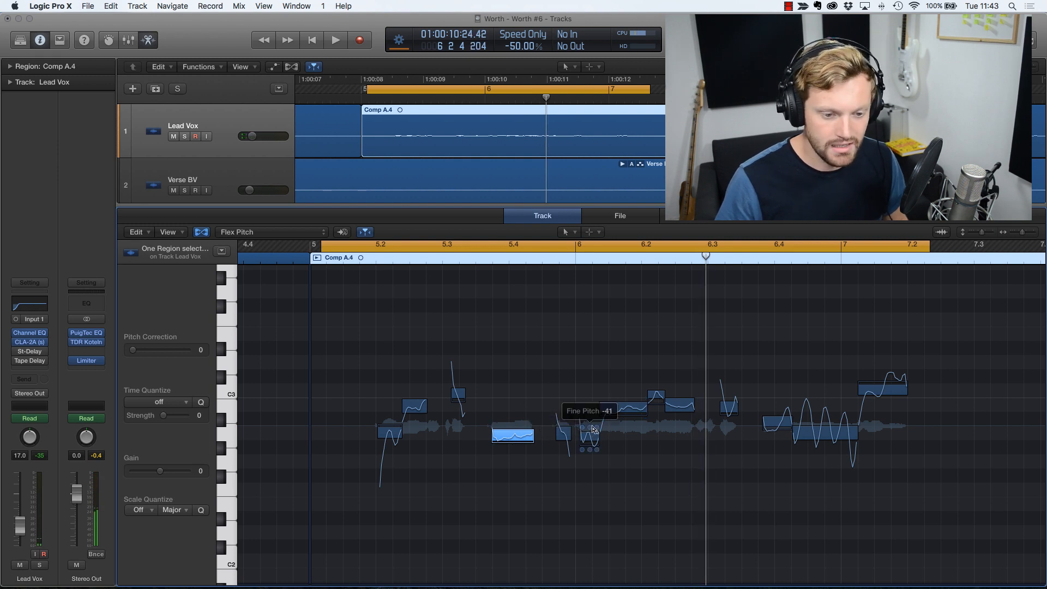
# Step: Raise the fine pitch of the short note just after bar 6 and audition the phrase
pyautogui.click(590, 426)
pyautogui.moveTo(590, 420); pyautogui.dragTo(590, 386)
pyautogui.press('space')
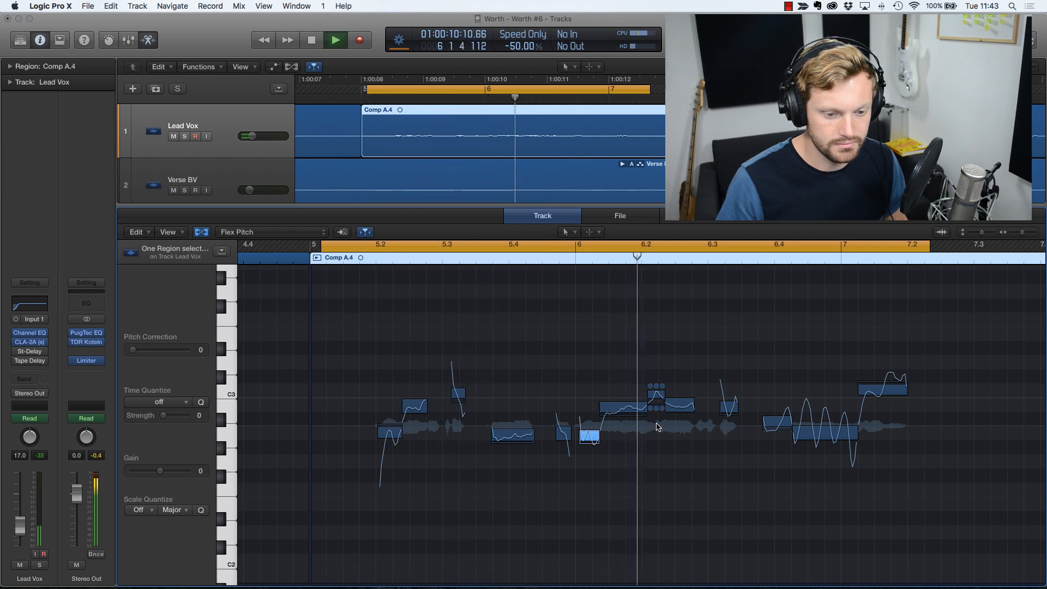
pyautogui.press('space')
# Step: Adjust the starting pitch drift and fine pitch of the long note leading up to 6.2, auditioning each change
pyautogui.click(602, 404)
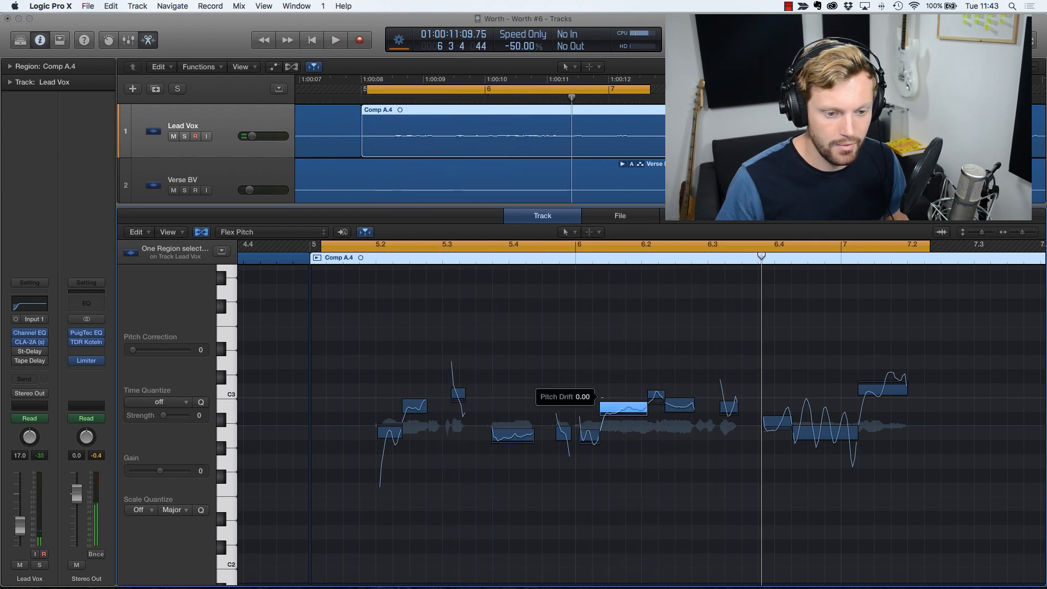
pyautogui.moveTo(604, 407); pyautogui.dragTo(605, 407)
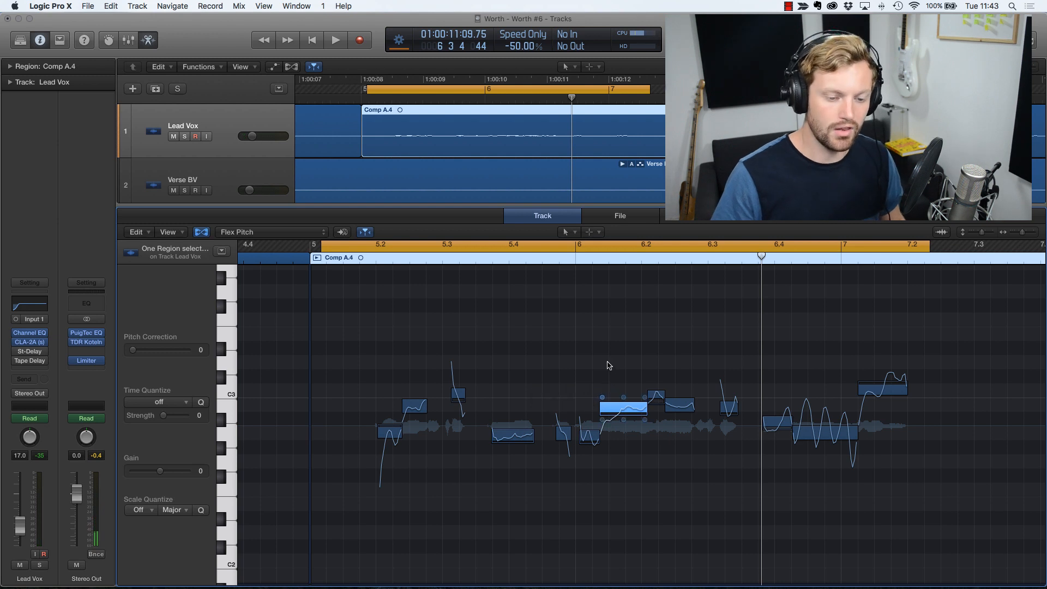
pyautogui.press('space')
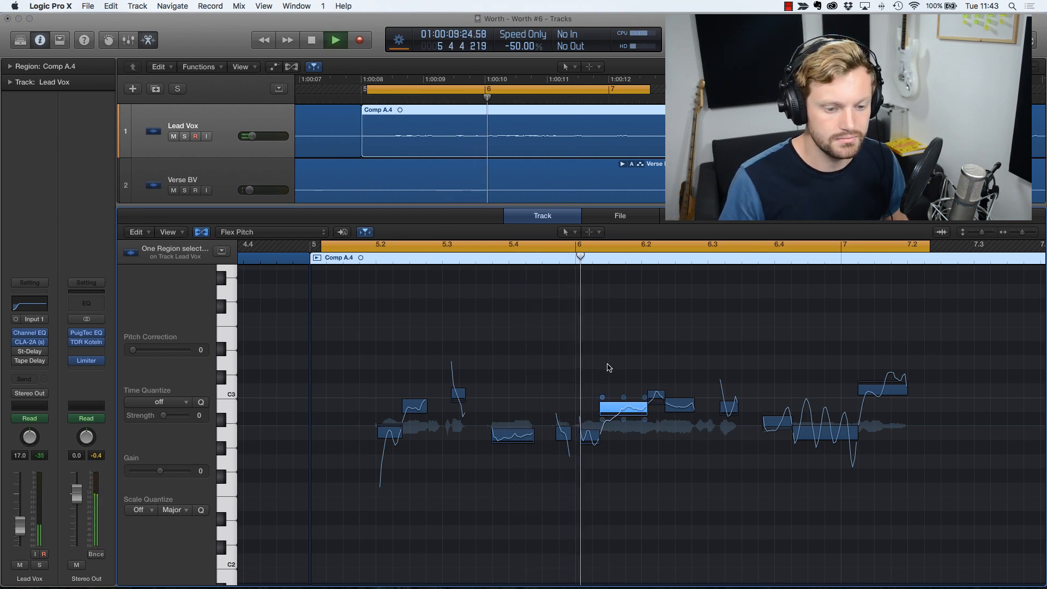
pyautogui.press('space')
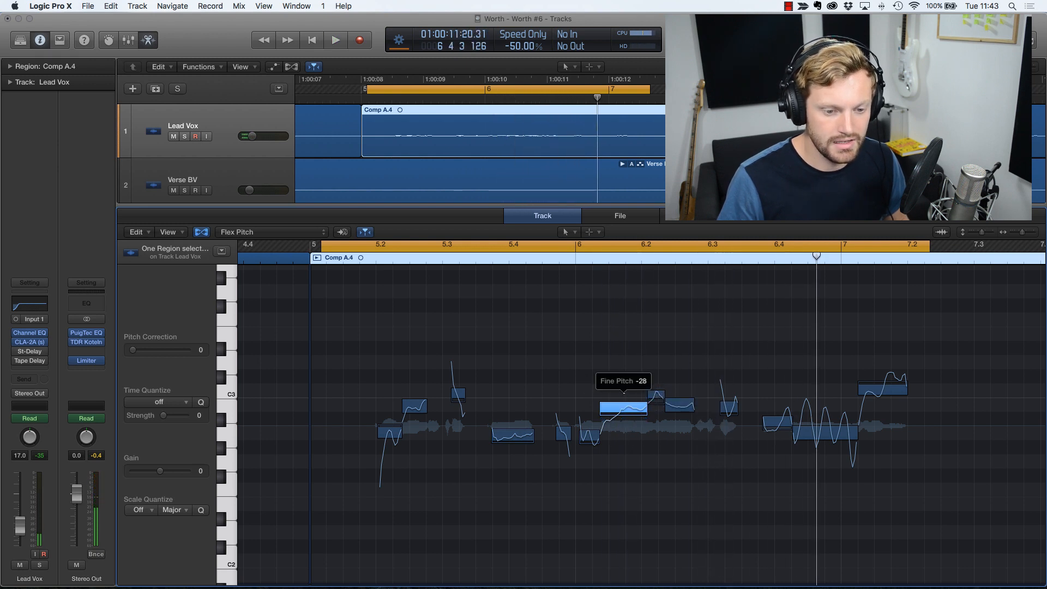
pyautogui.press('space')
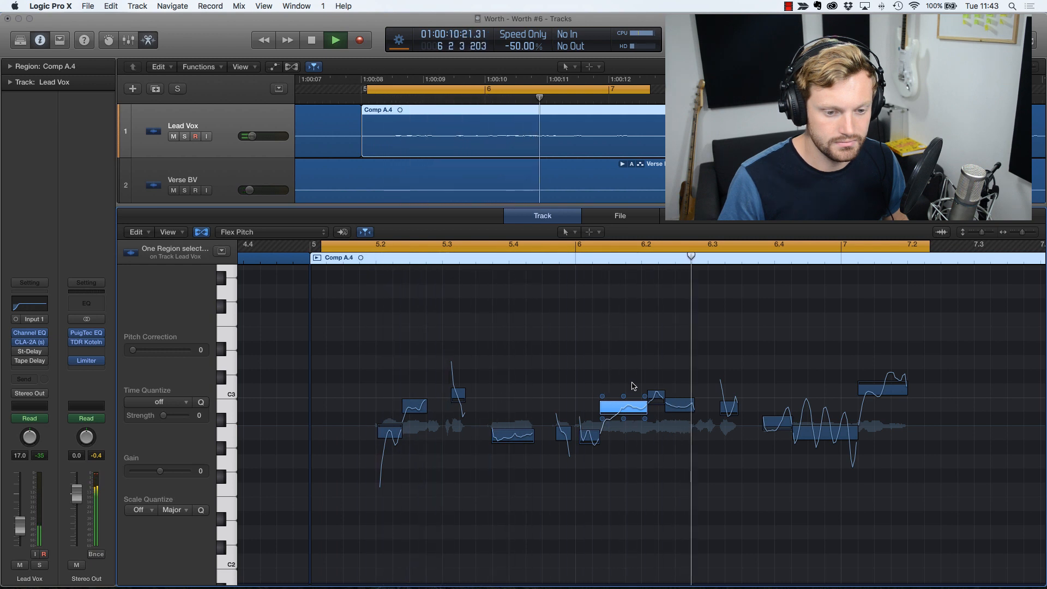
pyautogui.press('space')
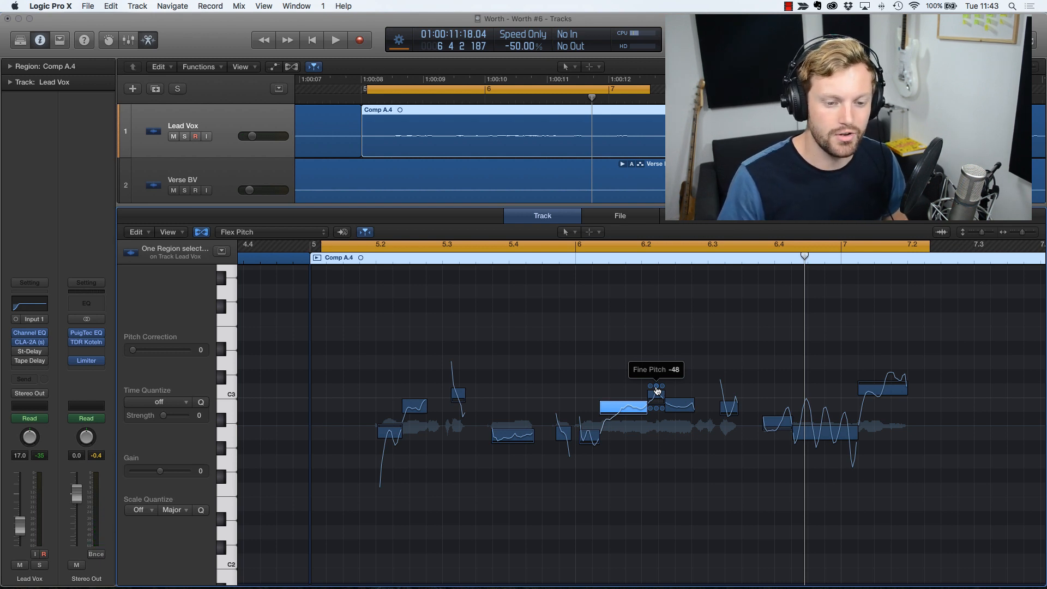
# Step: Set the fine pitch of the short note just after 6.2 to -38 and listen to the phrase again
pyautogui.moveTo(657, 390); pyautogui.dragTo(658, 384)
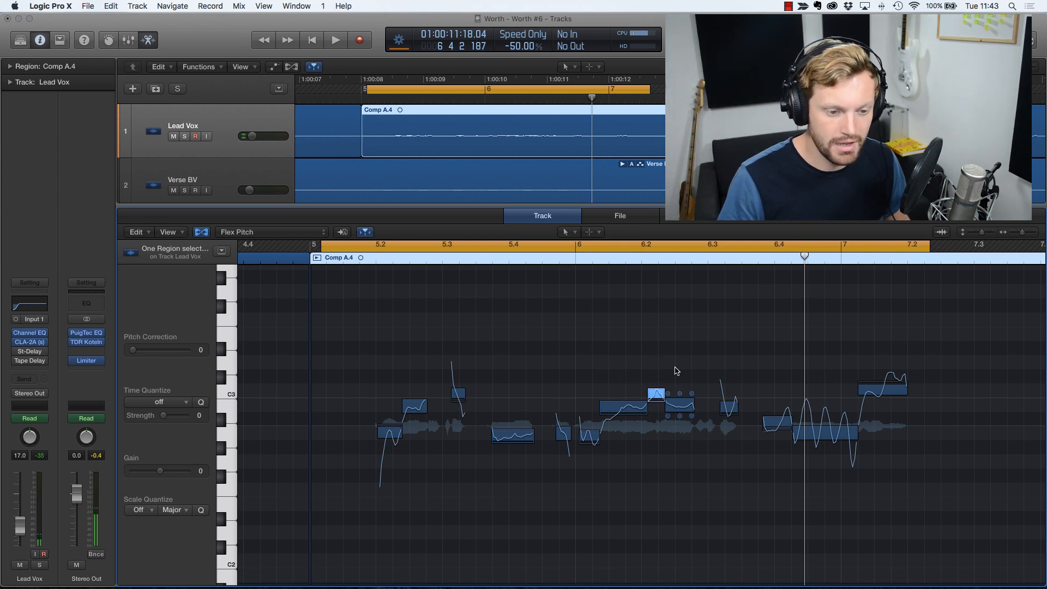
pyautogui.press('space')
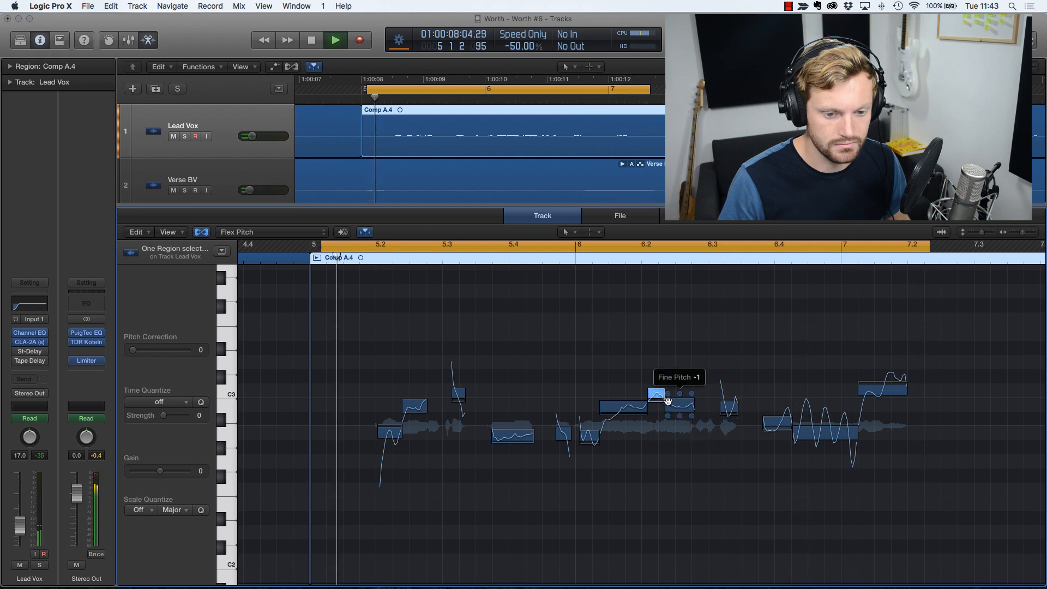
pyautogui.press('space')
pyautogui.press('space')
pyautogui.moveTo(656, 390)
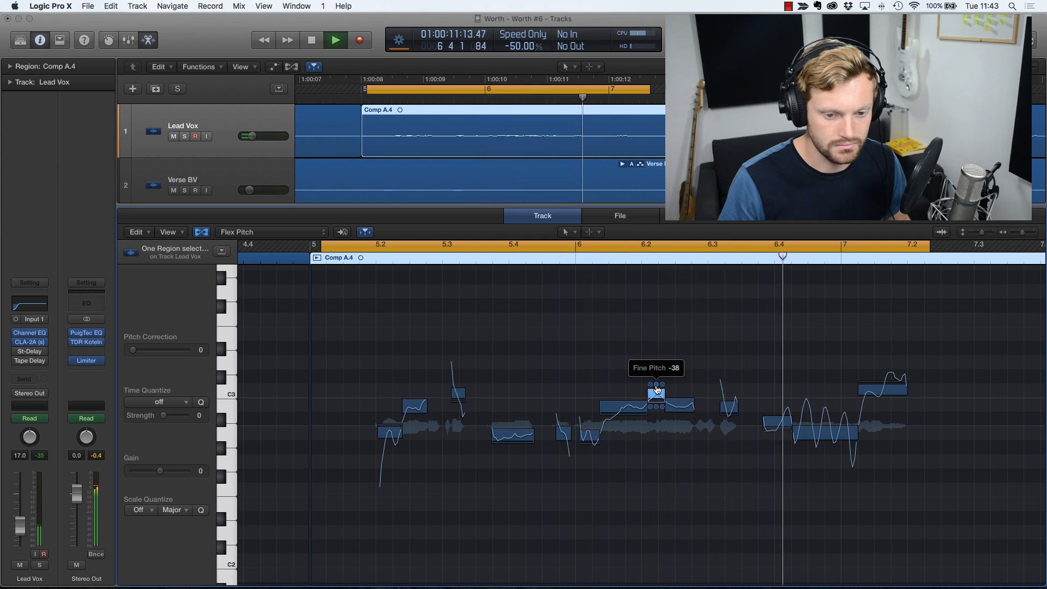
pyautogui.press('space')
# Step: Reduce the vibrato of the long wavering note between 6.4 and bar 7 and play the phrase back
pyautogui.click(824, 447)
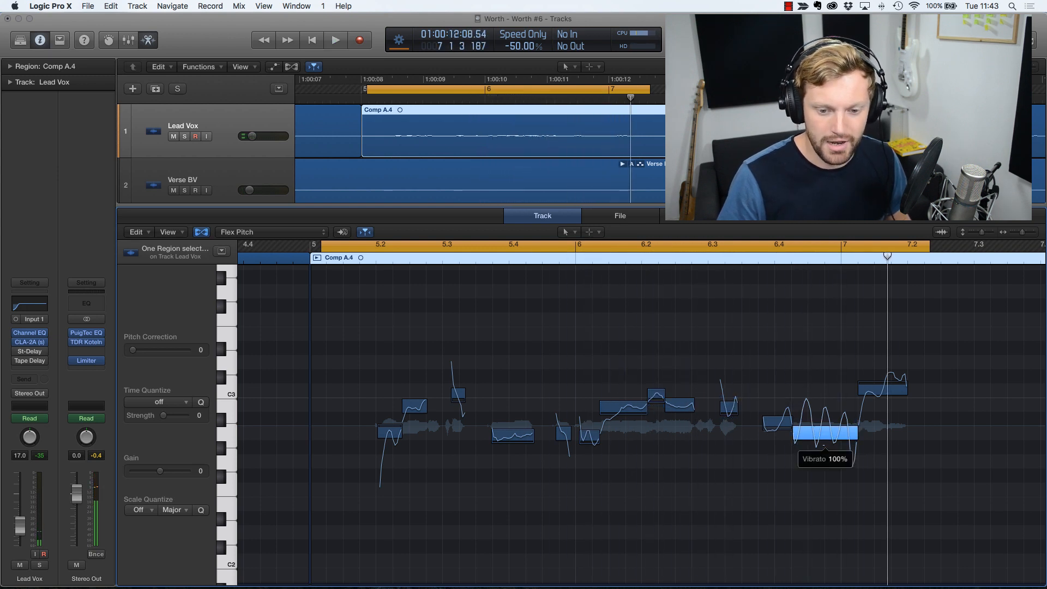
pyautogui.press('space')
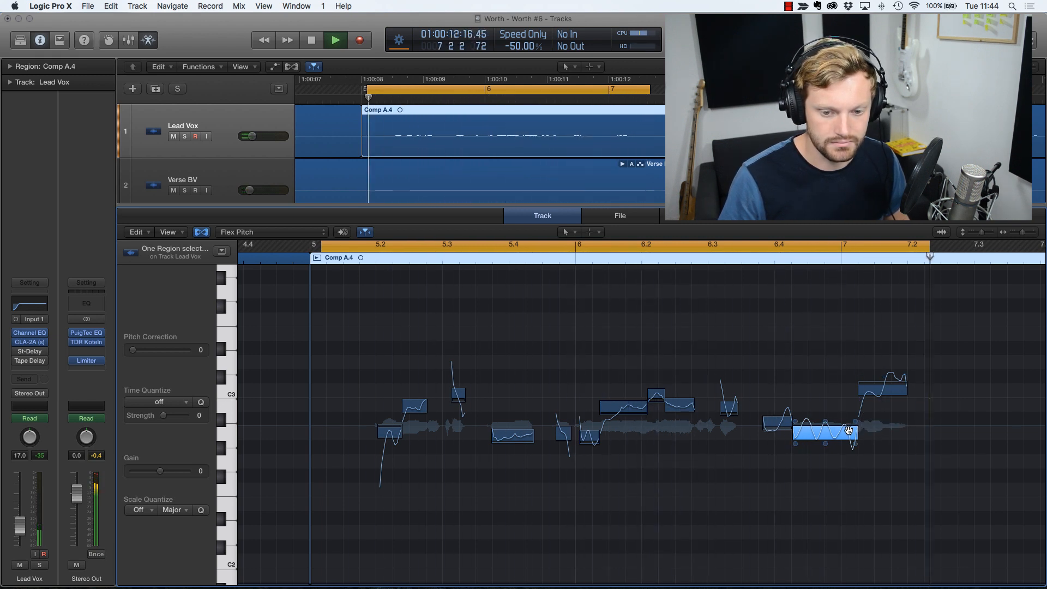
pyautogui.press('space')
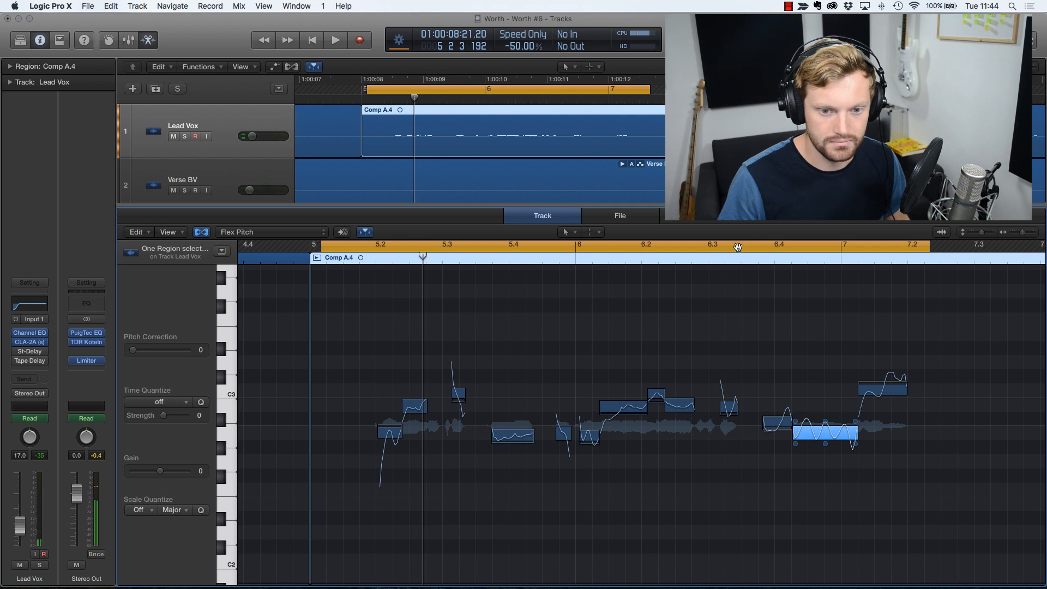
# Step: Turn off the cycle range and play the end of the phrase from after 6.3, then from after 6.2
pyautogui.click(737, 251)
pyautogui.click(737, 258)
pyautogui.press('space')
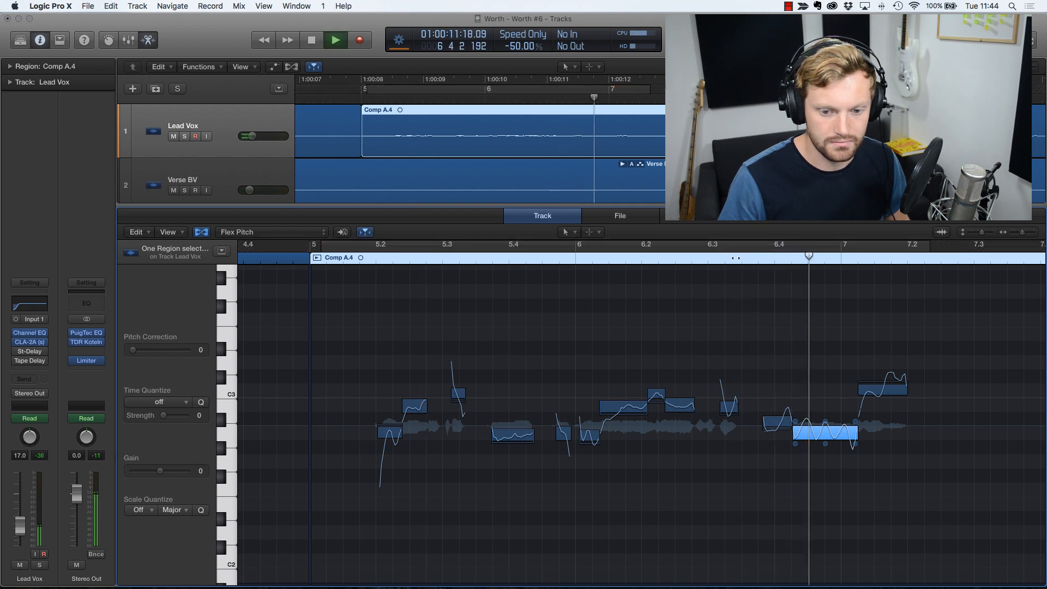
pyautogui.press('space')
pyautogui.click(677, 258)
pyautogui.press('space')
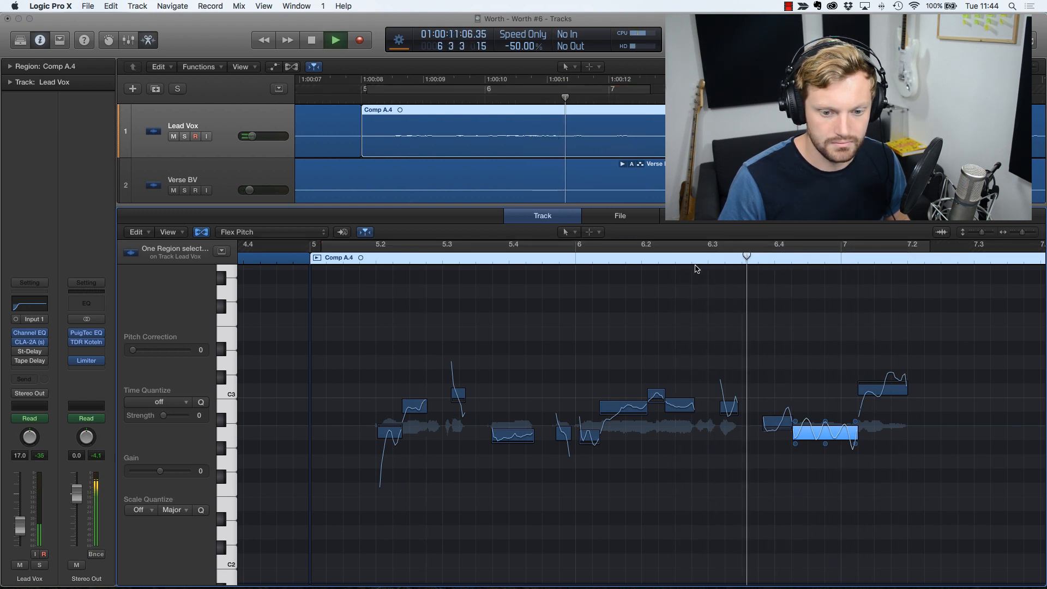
pyautogui.press('space')
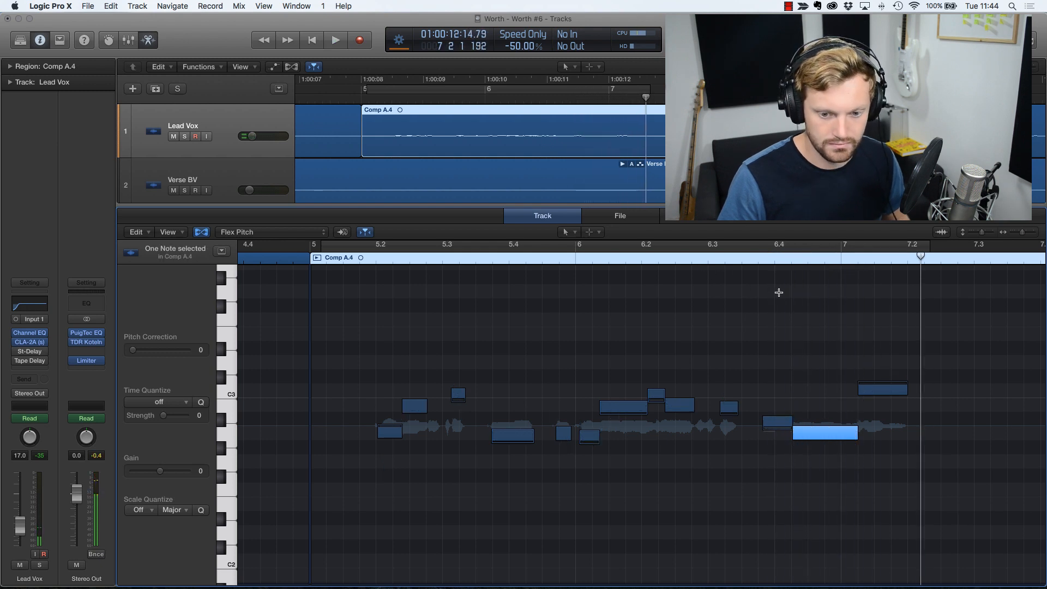
# Step: Restore the full vibrato of the long note before bar 7 and compare the phrase's ending before and after by ear
pyautogui.click(672, 263)
pyautogui.press('space')
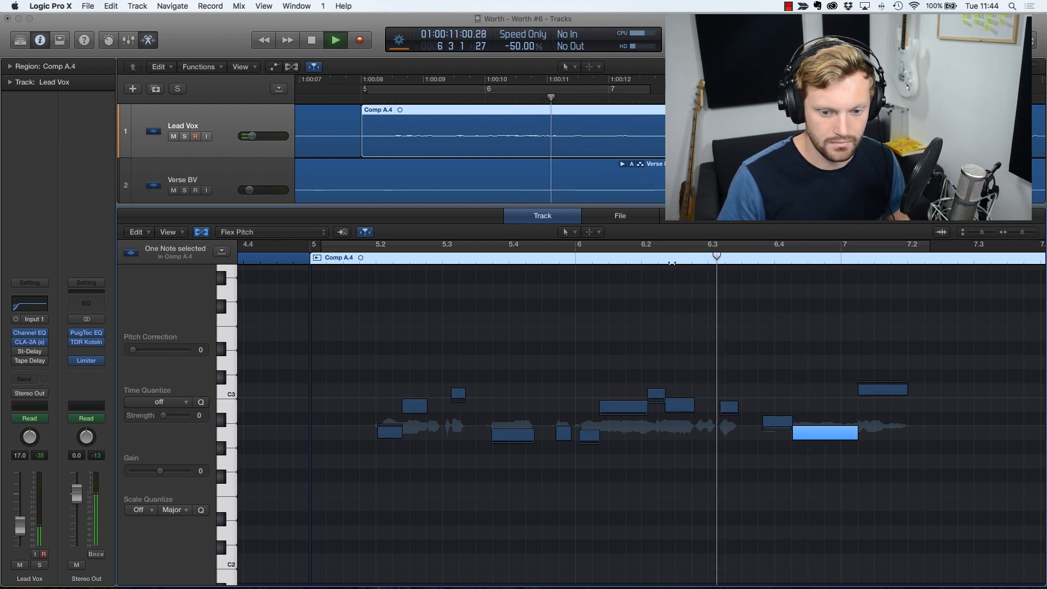
pyautogui.press('space')
pyautogui.click(692, 345)
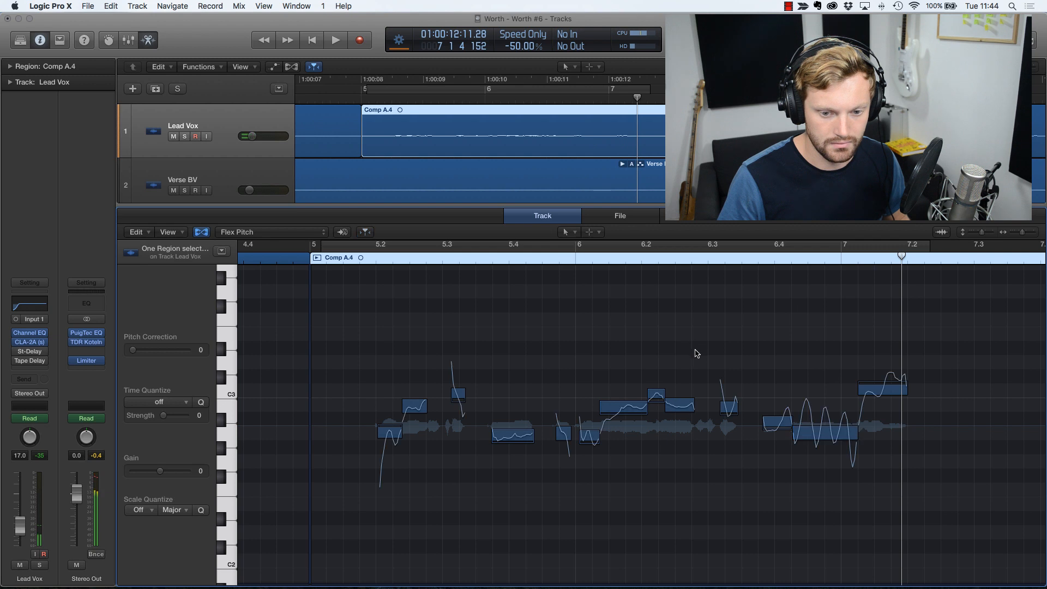
pyautogui.press('space')
pyautogui.click(707, 259)
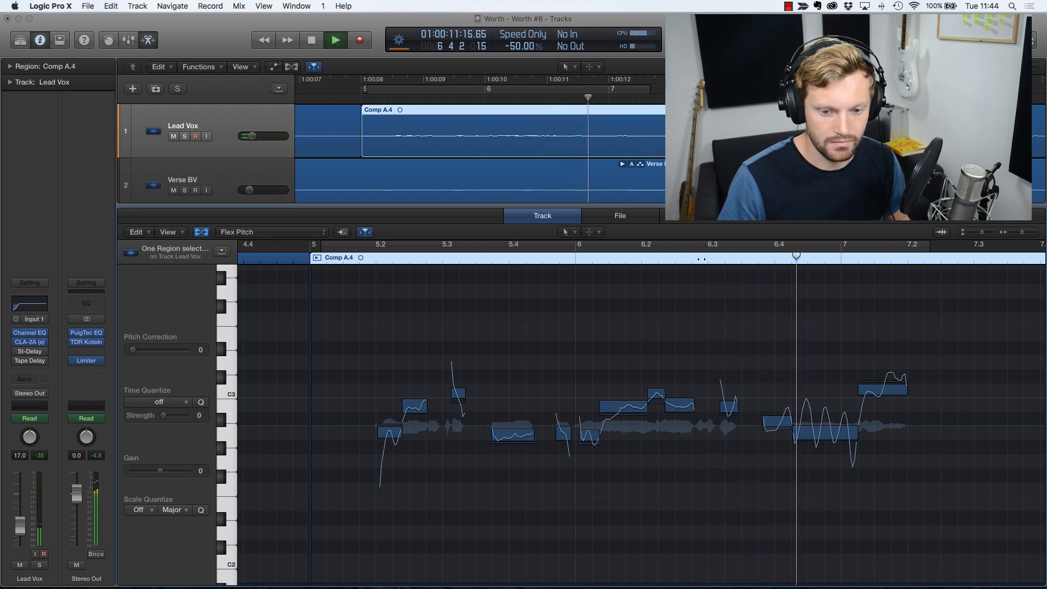
pyautogui.press('space')
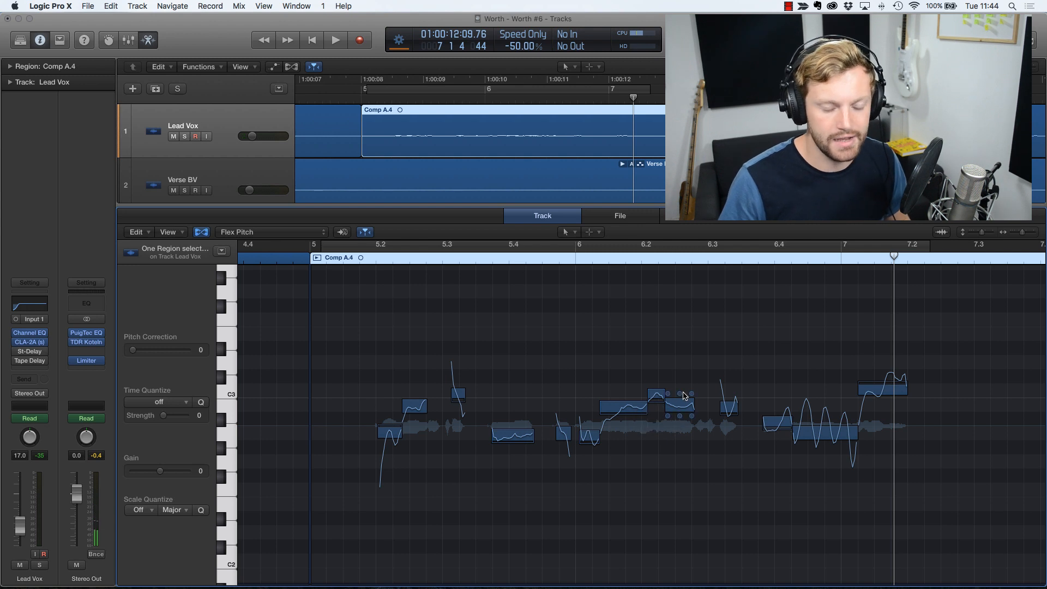
pyautogui.moveTo(679, 396)
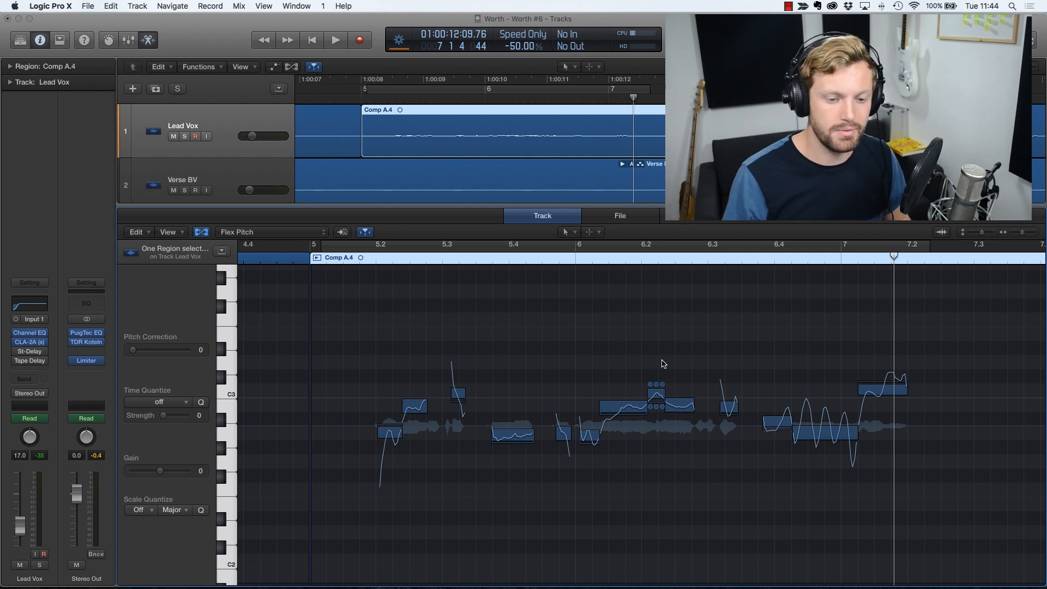
# Step: Set all the Flex Pitch notes to perfect pitch and play the phrase from the start of bar 5
pyautogui.press('super+a')
pyautogui.rightClick(626, 409)
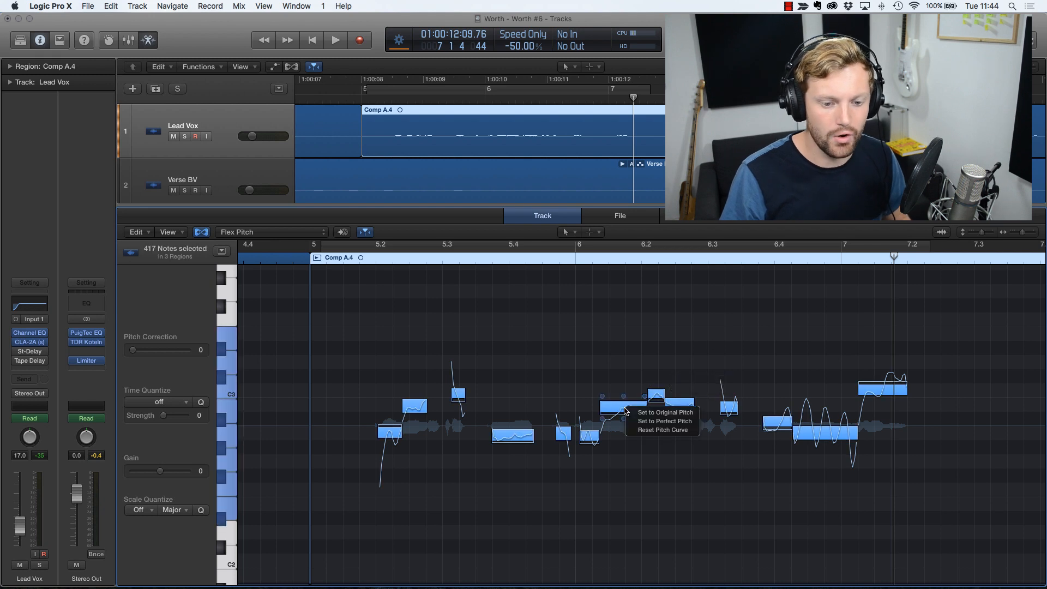
pyautogui.click(664, 421)
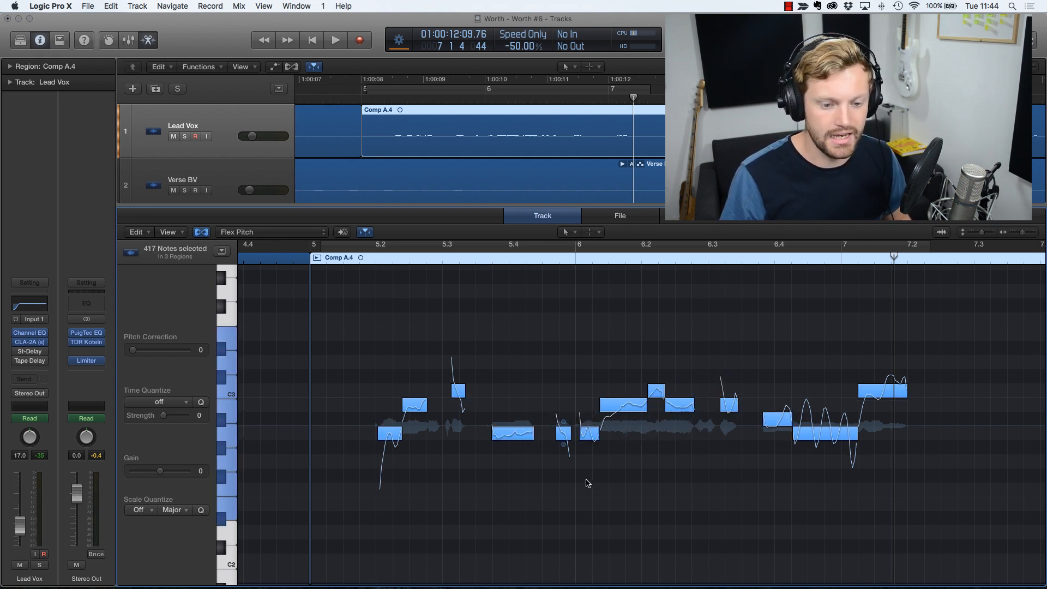
pyautogui.click(588, 481)
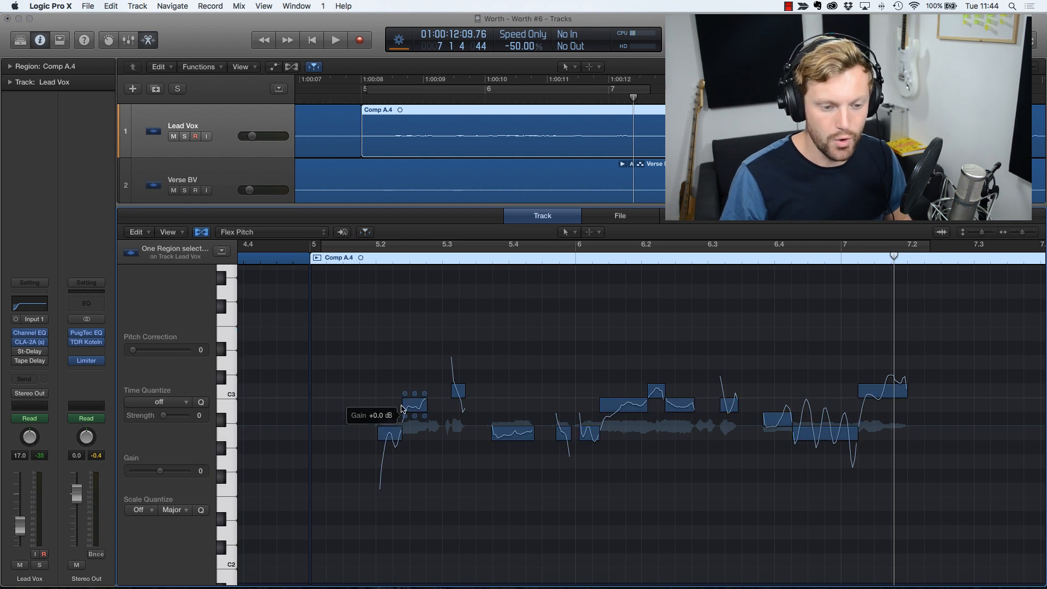
pyautogui.click(330, 261)
pyautogui.press('space')
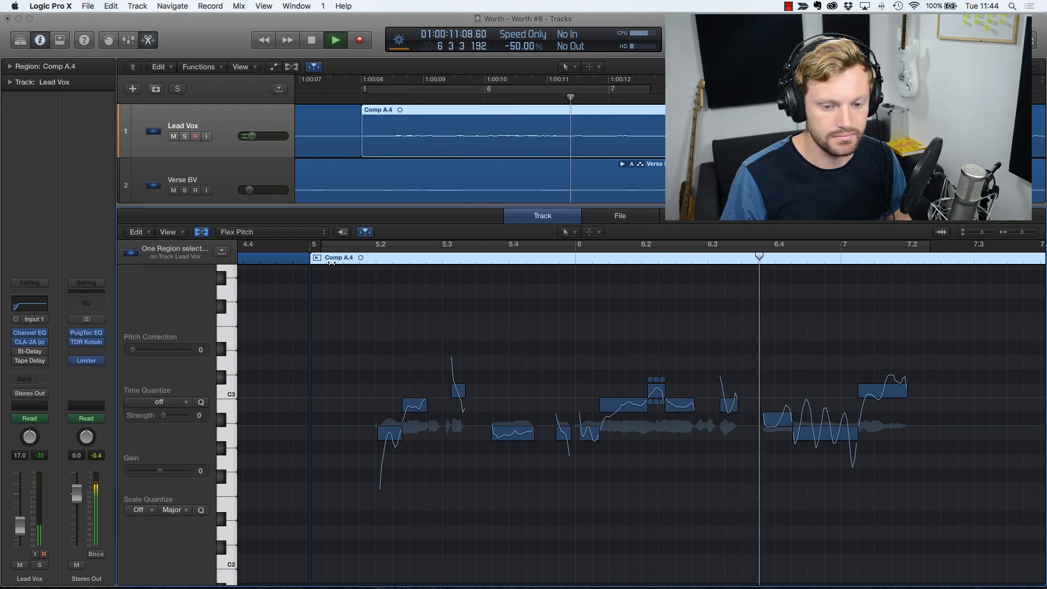
pyautogui.press('space')
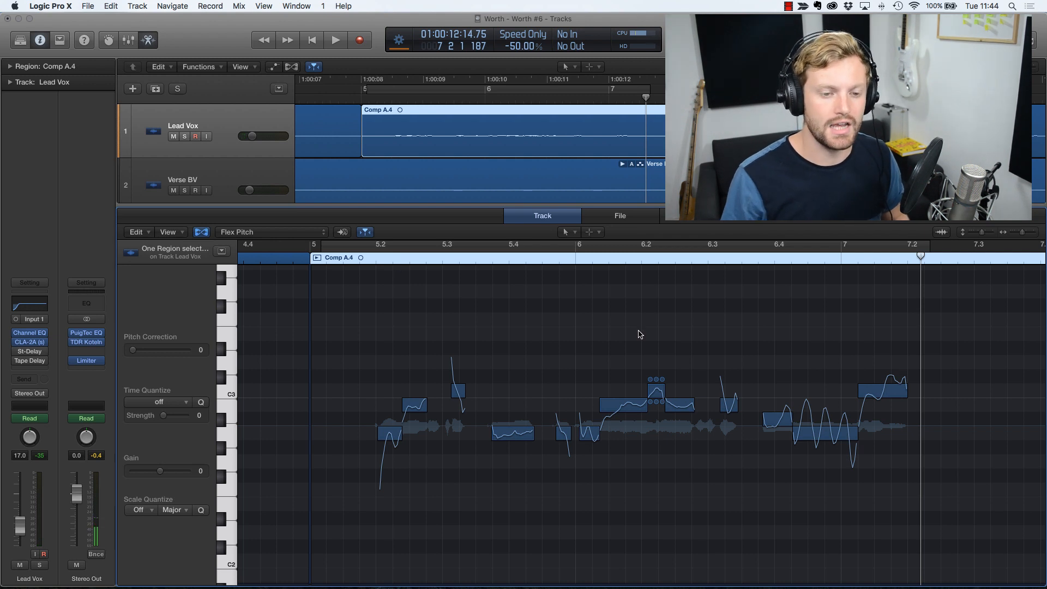
# Step: Select all notes of the Comp A.4 region, switch to Melodyne editor and select every note in Worth.wav
pyautogui.press('super+a')
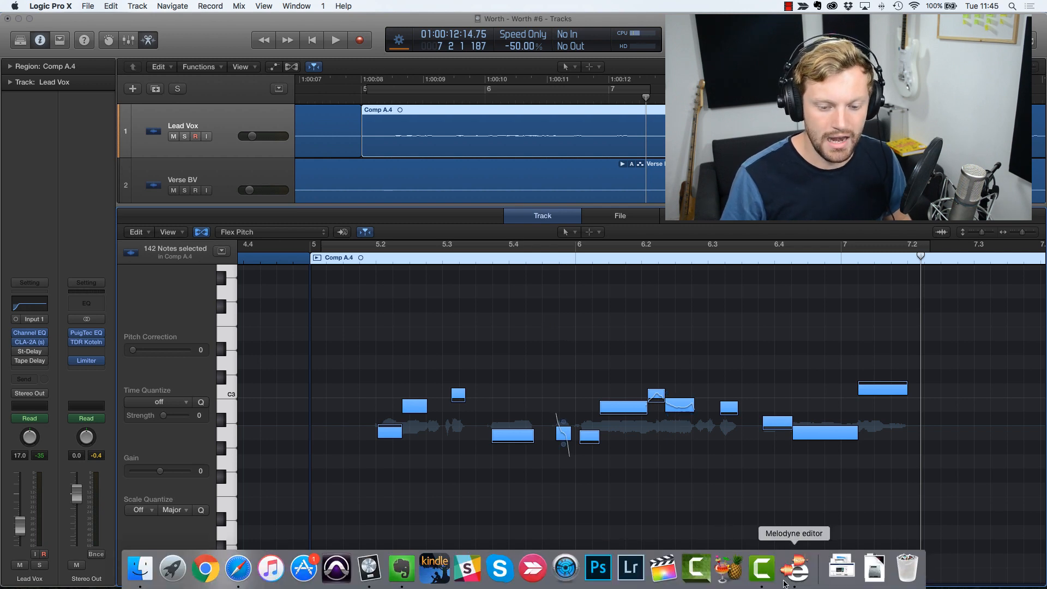
pyautogui.click(795, 570)
pyautogui.click(738, 250)
pyautogui.press('super+a')
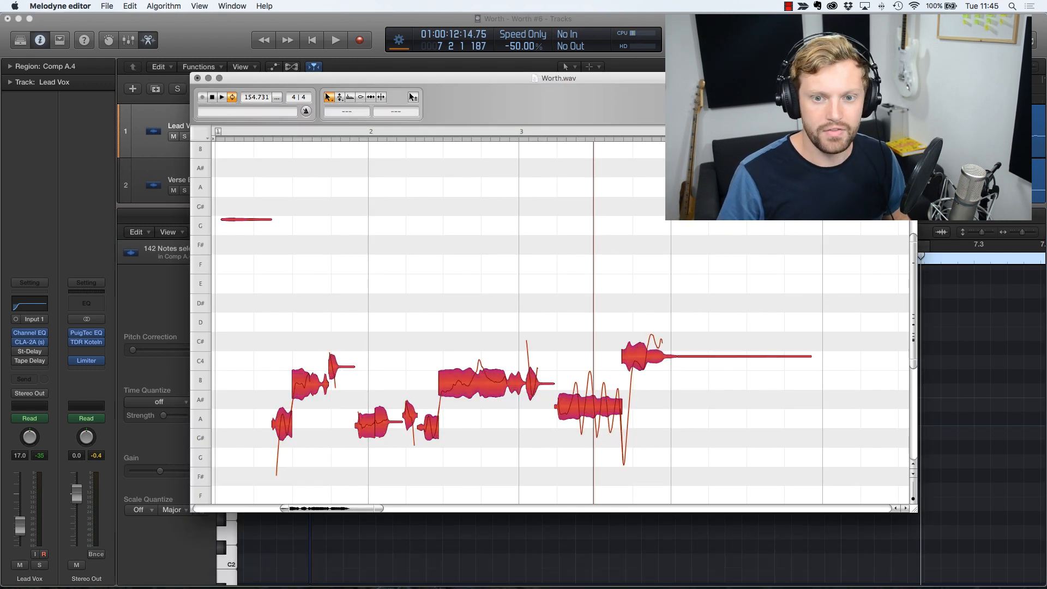
# Step: Correct the notes' pitch center by 47% and pitch drift by 49%, and play the phrase from bar 1
pyautogui.click(867, 104)
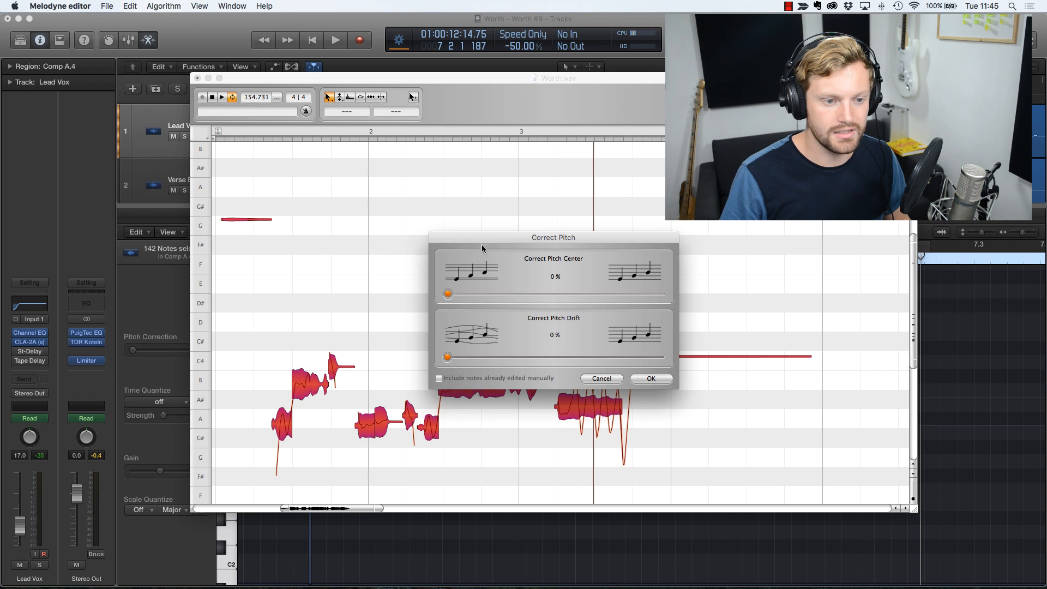
pyautogui.moveTo(482, 247); pyautogui.dragTo(433, 158)
pyautogui.moveTo(401, 206); pyautogui.dragTo(500, 212)
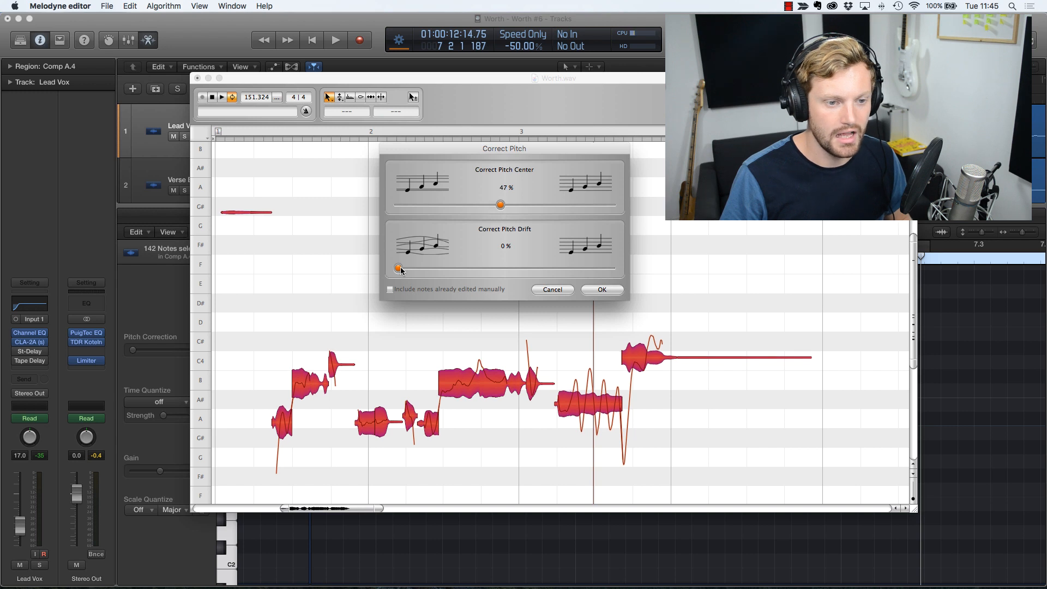
pyautogui.moveTo(410, 271); pyautogui.dragTo(487, 273)
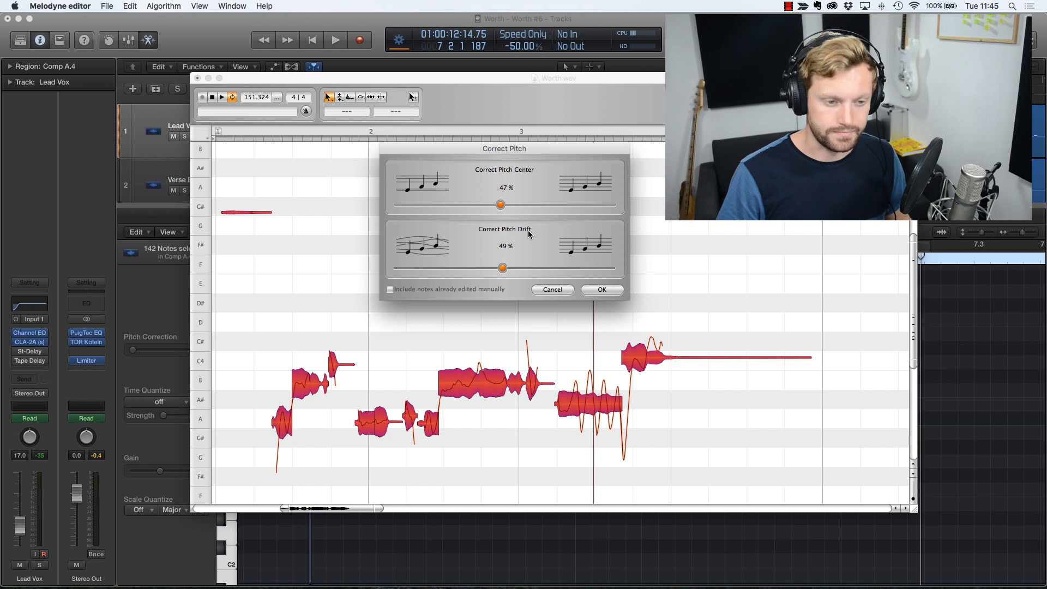
pyautogui.click(602, 290)
pyautogui.click(253, 134)
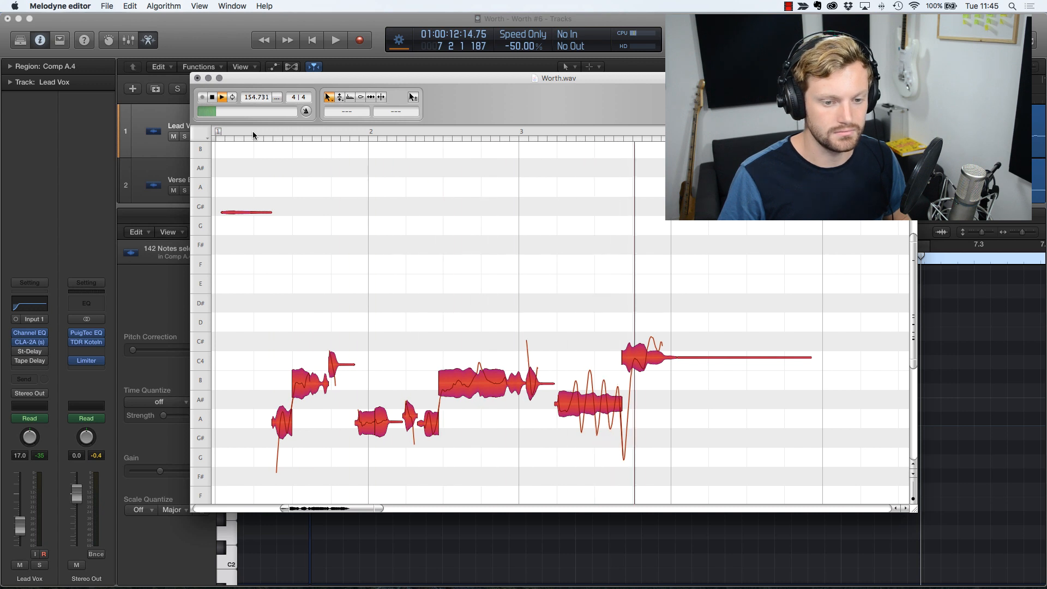
pyautogui.press('space')
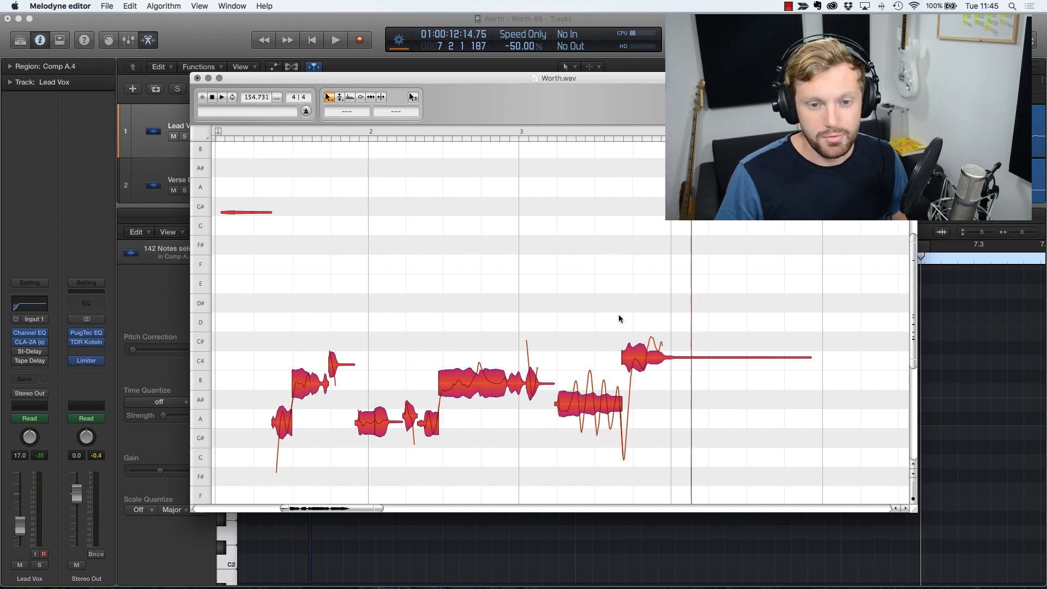